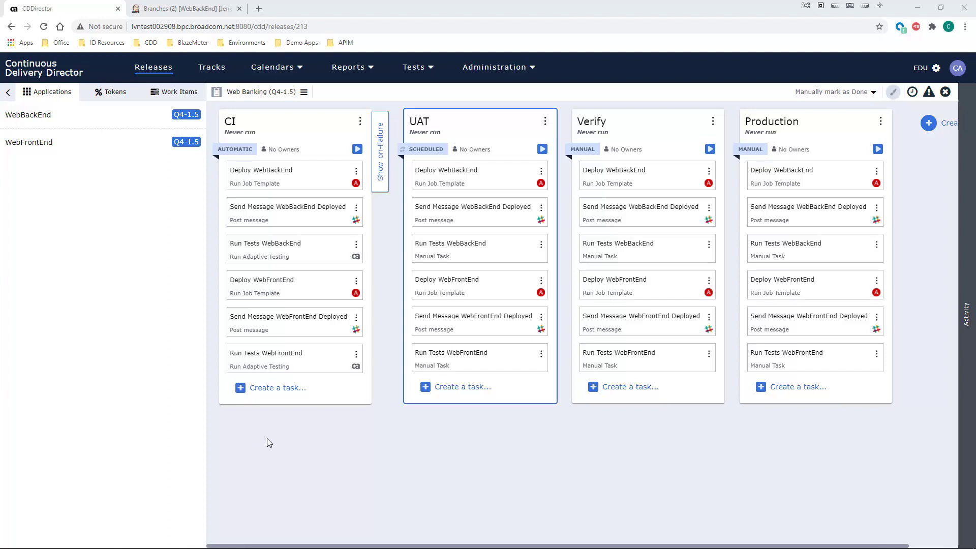
Step: Show the release's tokens and review the list of built-in tokens
left_click(104, 96)
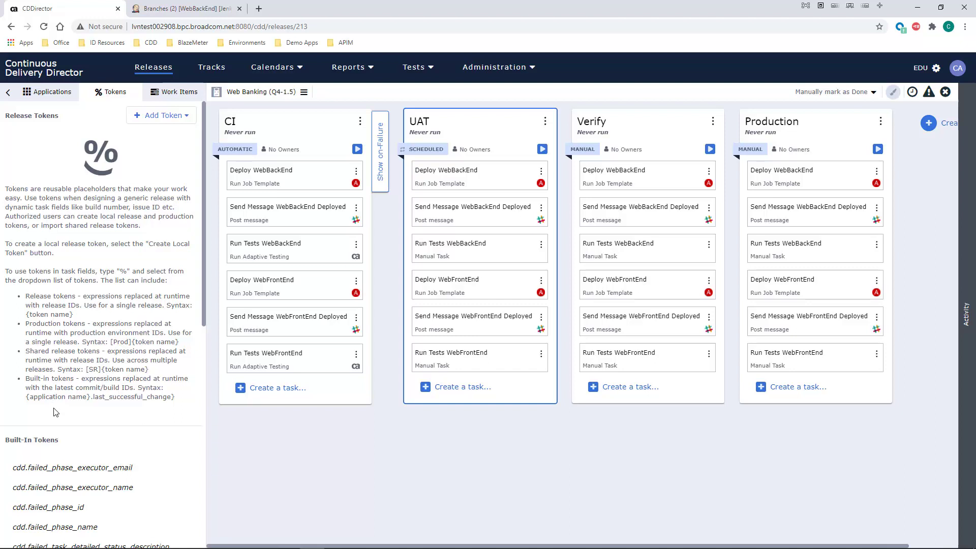
scroll(56, 409, "down", 8)
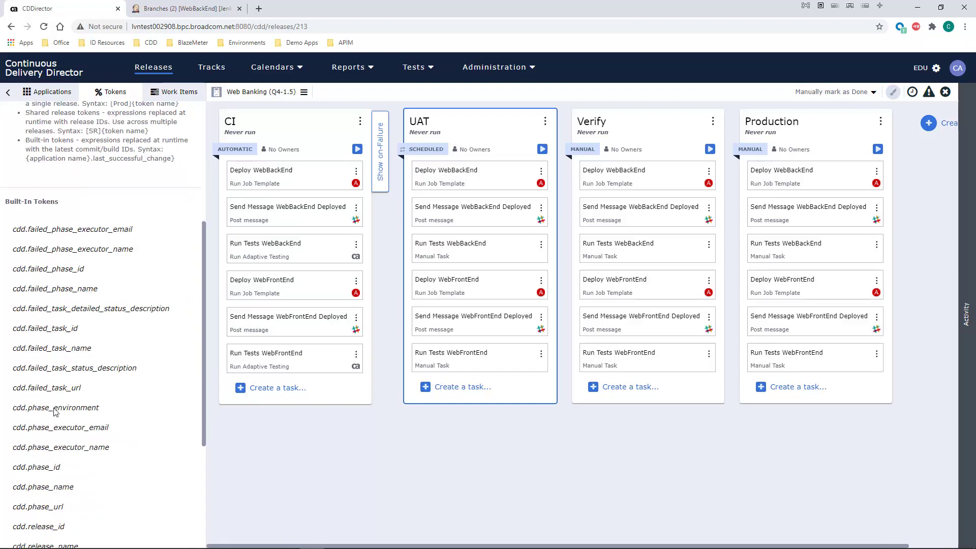
scroll(59, 402, "up", 2)
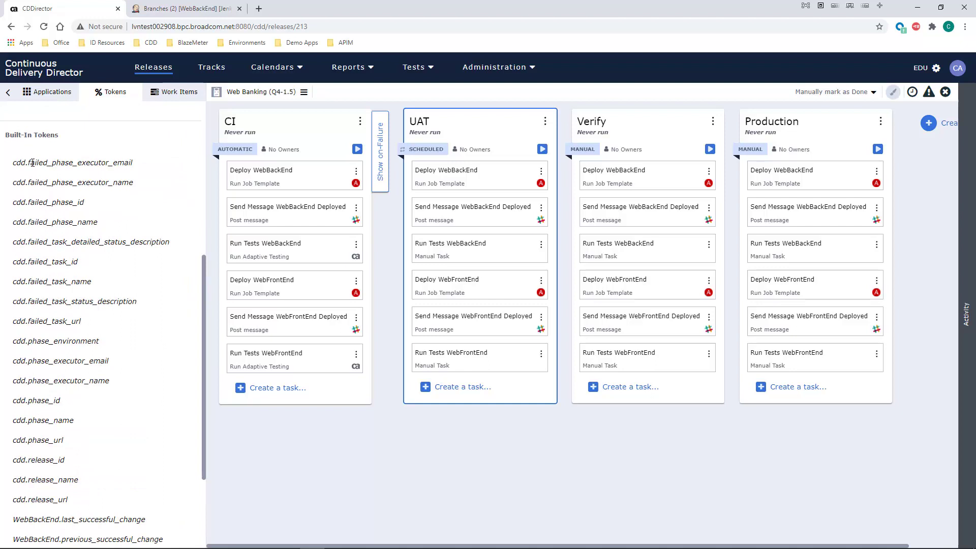
scroll(65, 462, "down", 4)
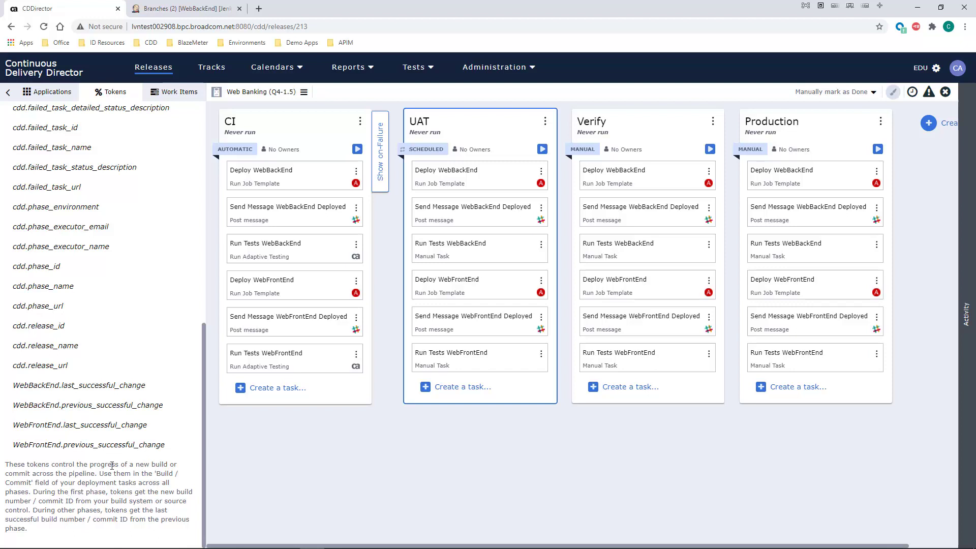
Step: Show the CI on-failure phase and review the Slack message settings of its Send Message WebBackEnd Failed task without saving
left_click(383, 188)
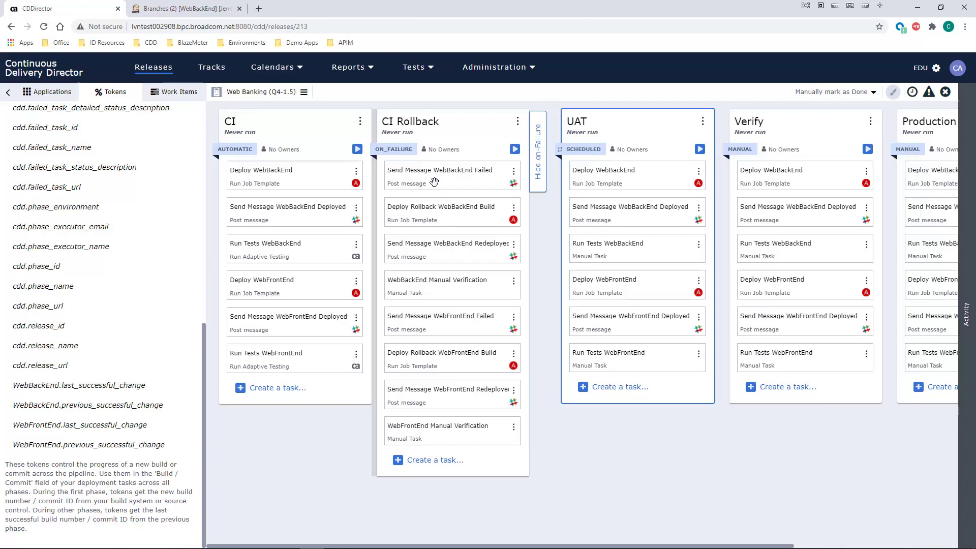
left_click(436, 176)
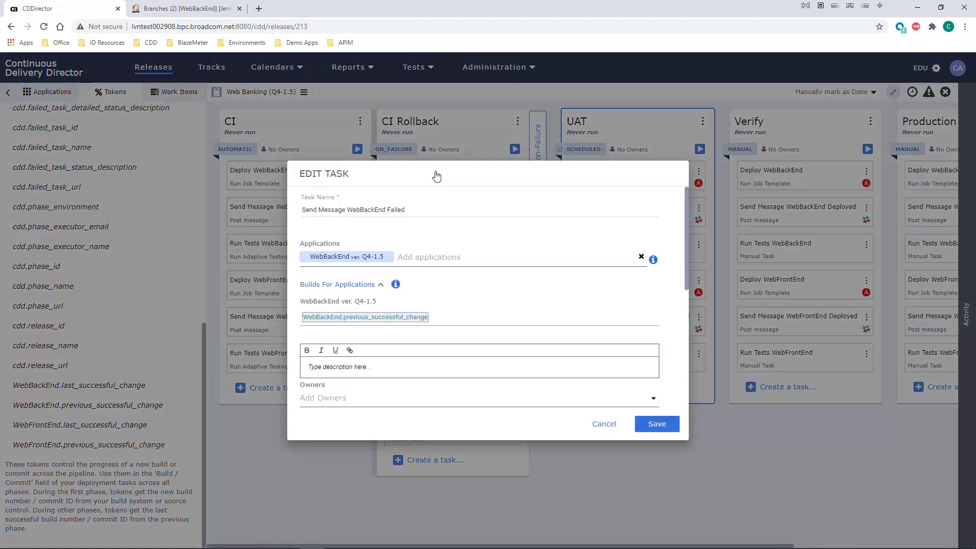
scroll(446, 223, "down", 3)
scroll(447, 226, "down", 2)
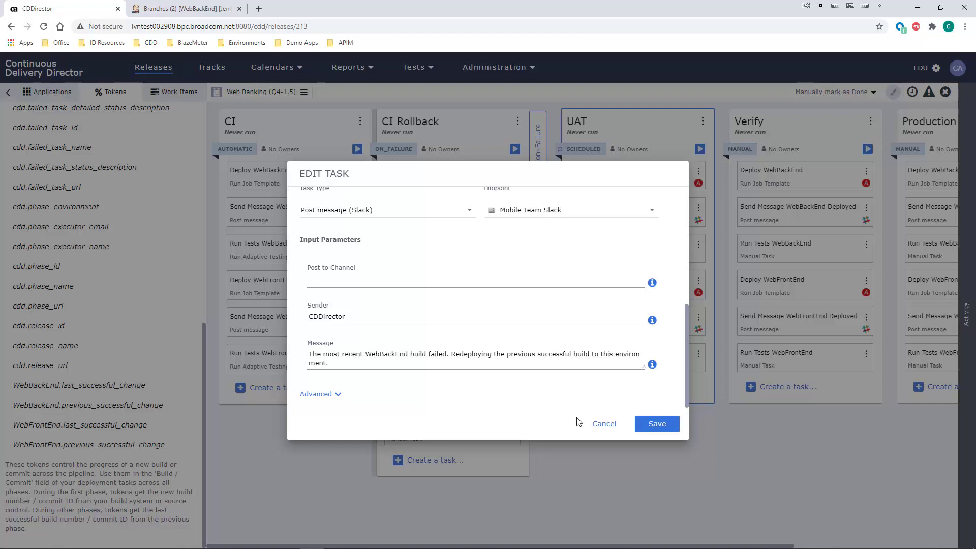
left_click(609, 424)
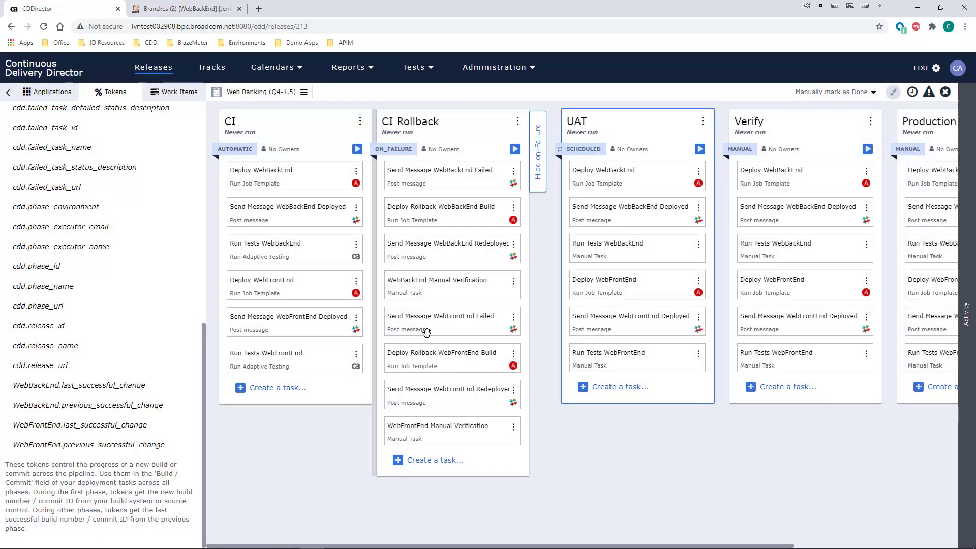
Step: Replace the Slack message of Send Message WebBackEnd Failed with "The WebBackEnd b." followed by the WebBackEnd.last_successful_change token
scroll(151, 217, "up", 2)
scroll(151, 217, "up", 2)
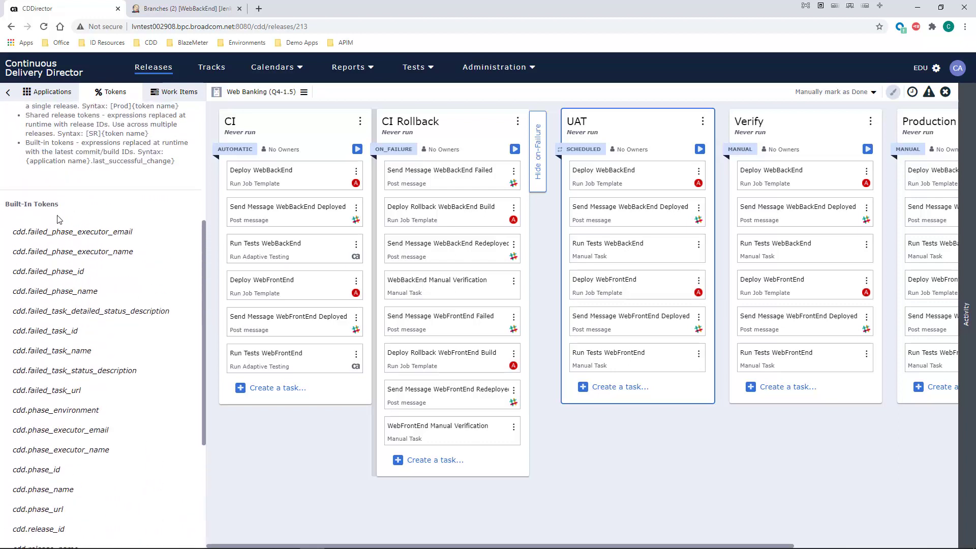
scroll(57, 219, "down", 4)
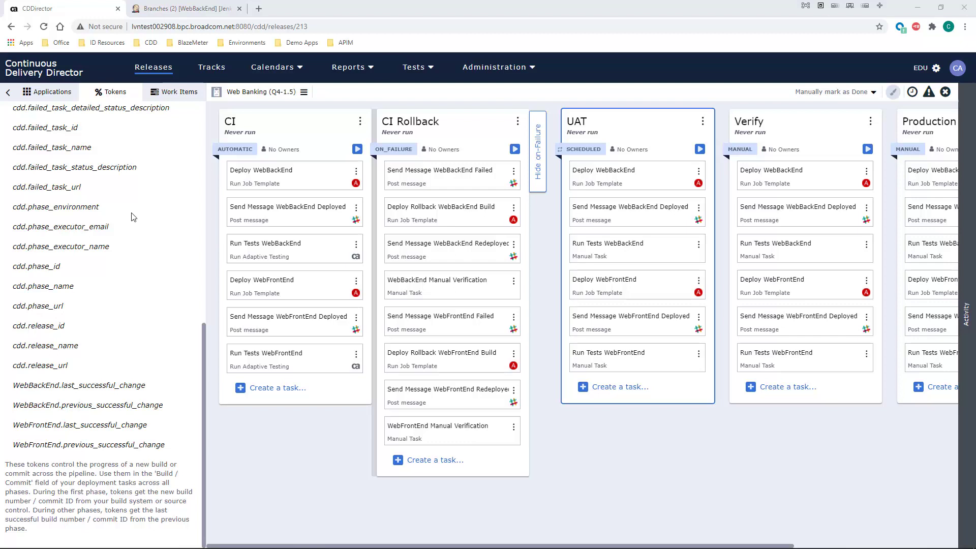
left_click(414, 177)
scroll(427, 246, "down", 5)
triple_click(322, 360)
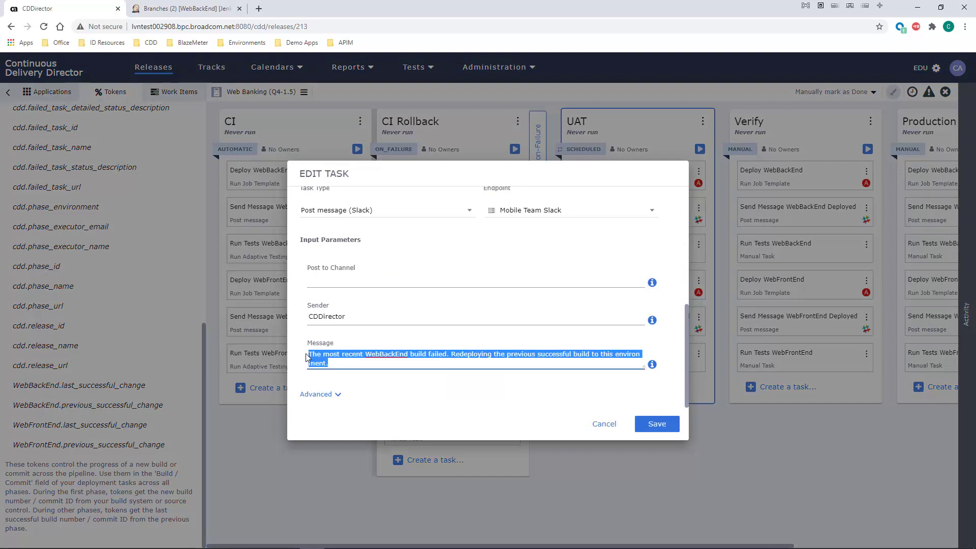
key("BackSpace")
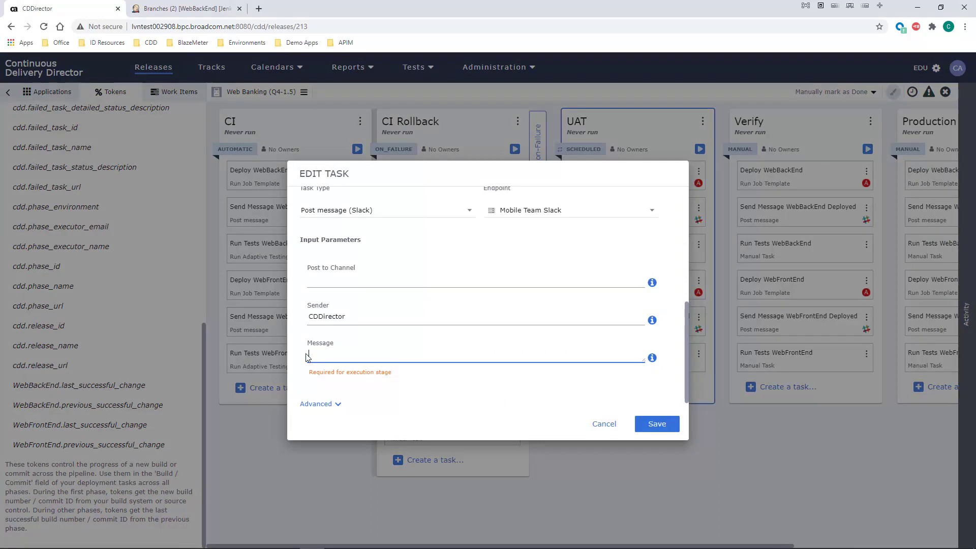
type("The WebBa")
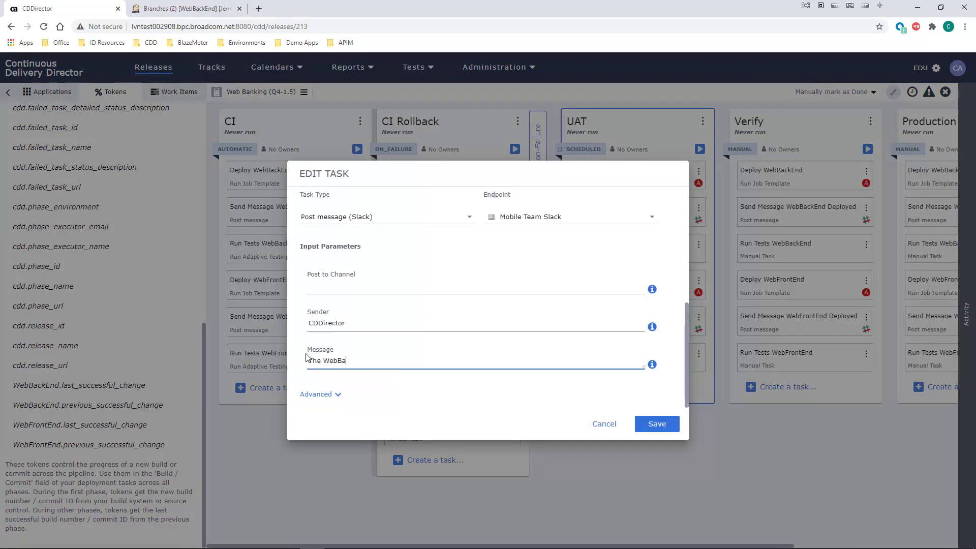
type("ckEnd b")
type(". %")
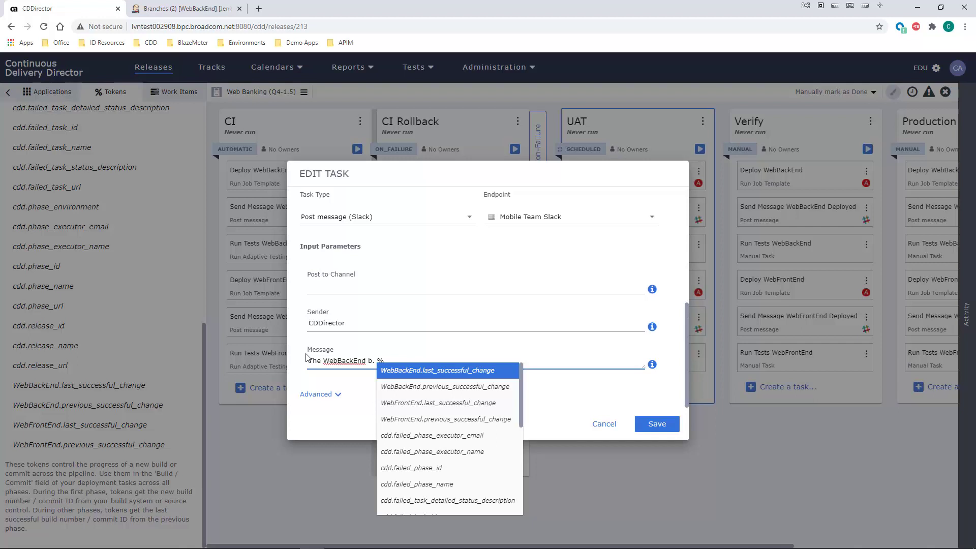
key("Return")
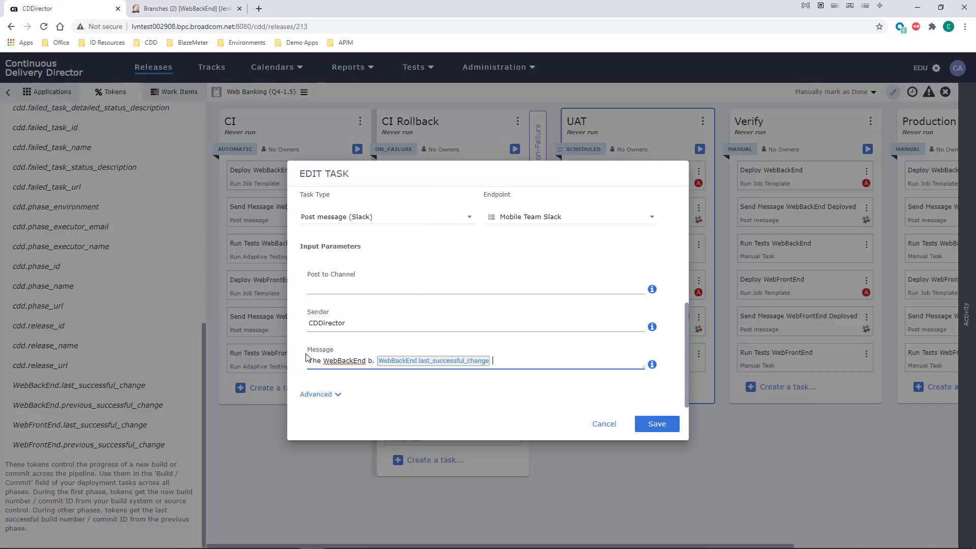
Step: Continue the message with "failed. Redeploying WebBackEnd b." and the WebBackEnd.previous_successful_change token
type("failed. Redeploying WebBackEnd b.")
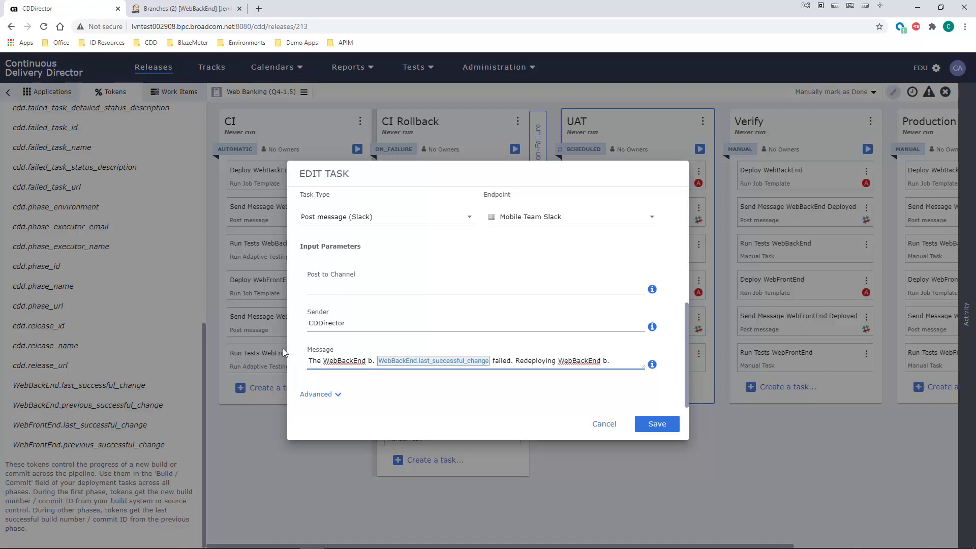
type(" %")
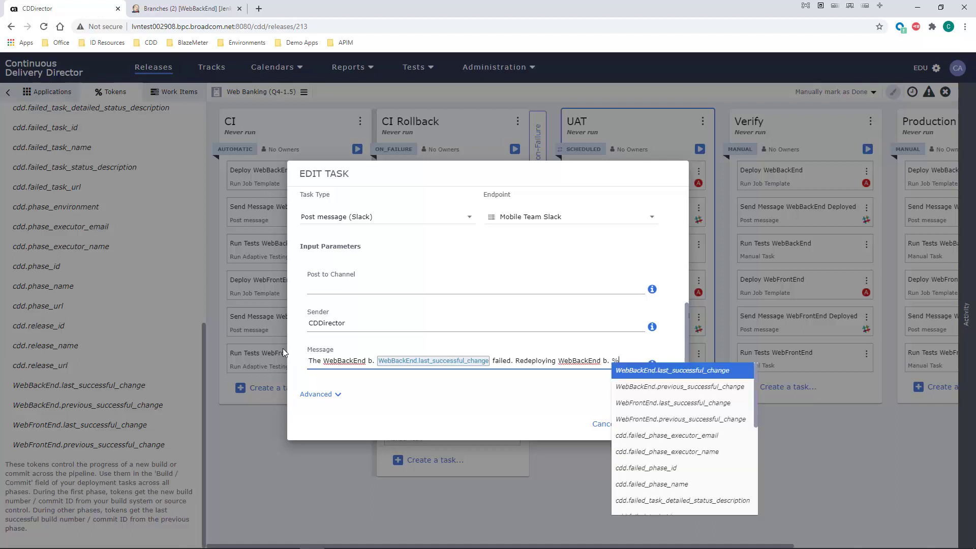
left_click(672, 388)
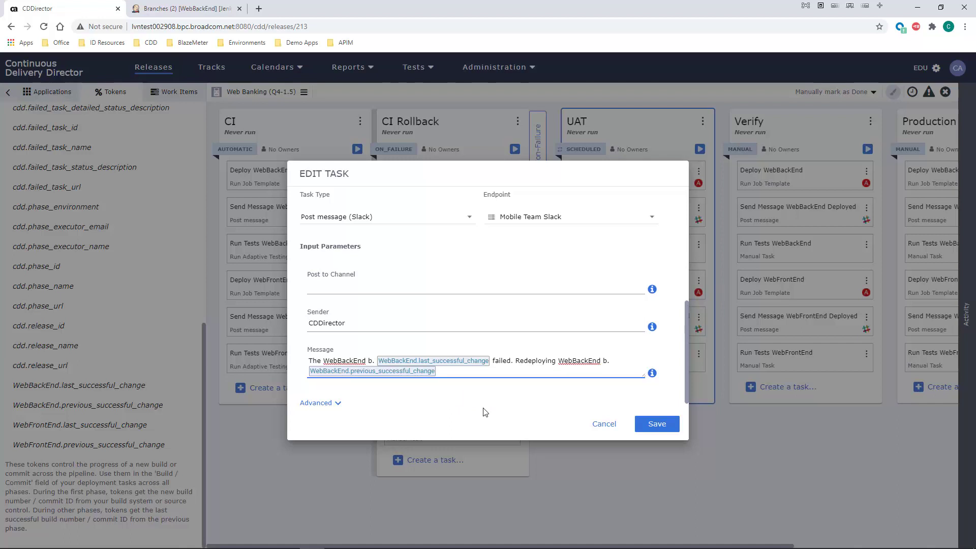
Step: Finish the message with "to the", the cdd.phase_environment token and "environment.", and save the task
type("to the %cd")
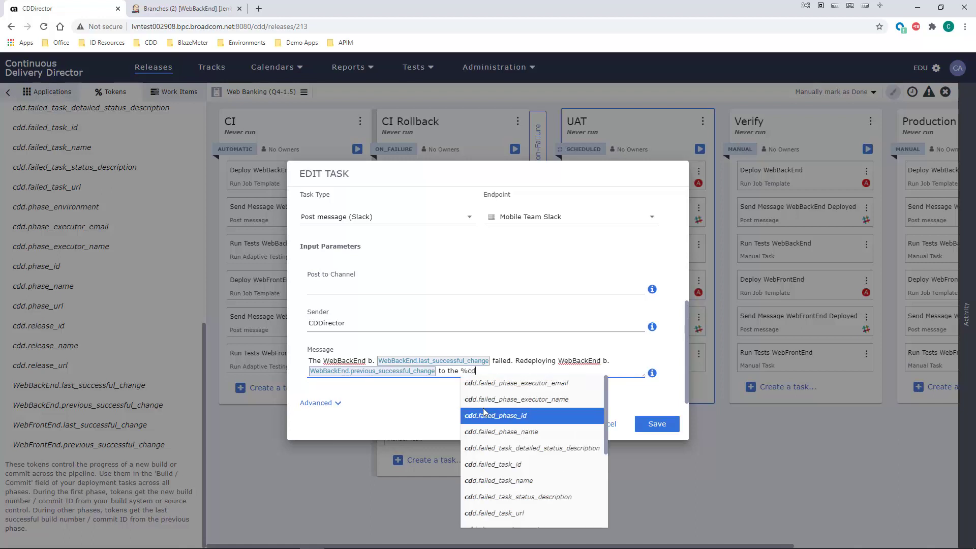
scroll(483, 408, "down", 3)
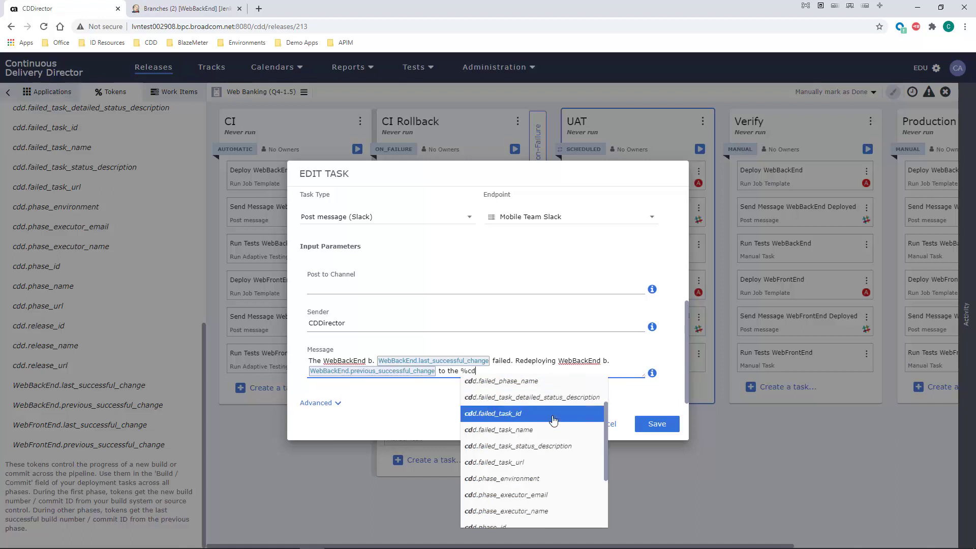
left_click(515, 485)
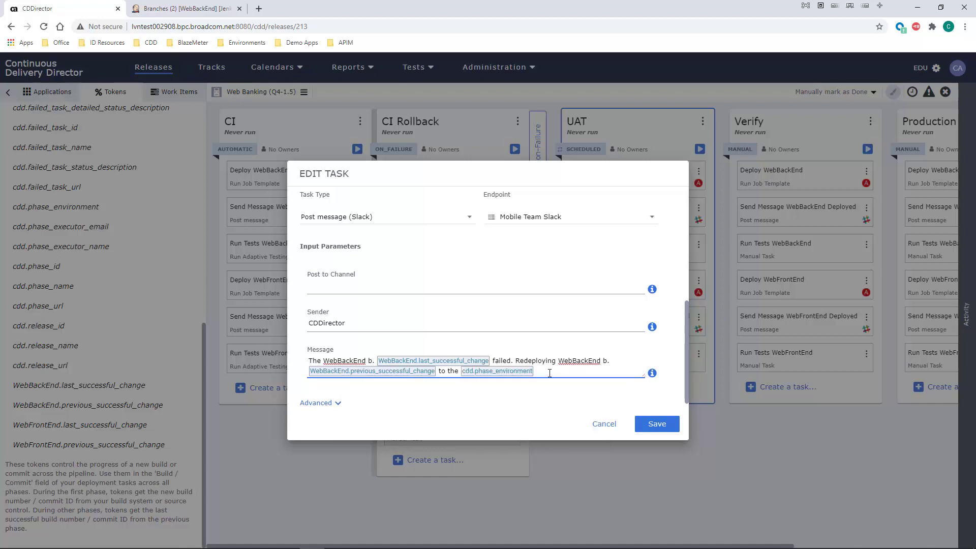
type("environment.")
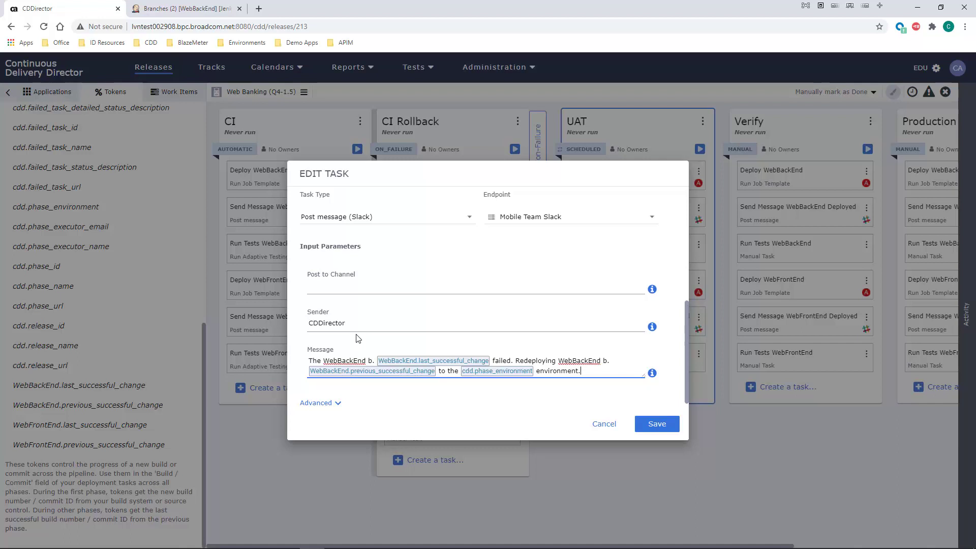
left_click(650, 424)
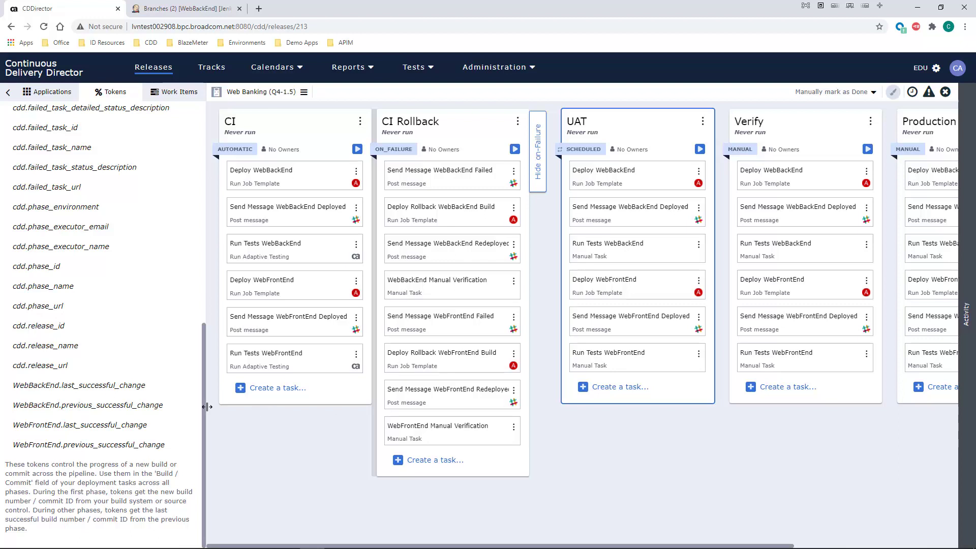
Step: Create a new local release token named slackSender
left_click_drag(202, 407, 201, 185)
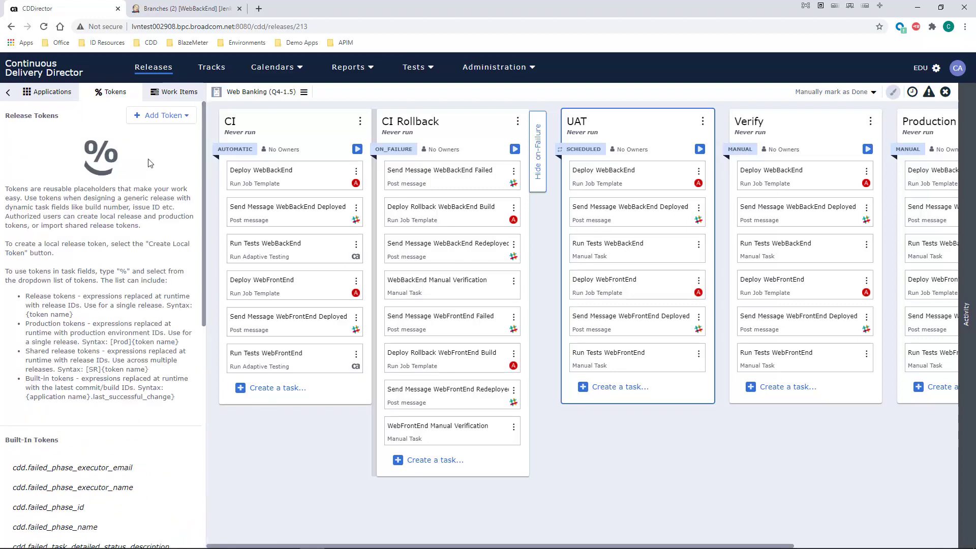
left_click(160, 121)
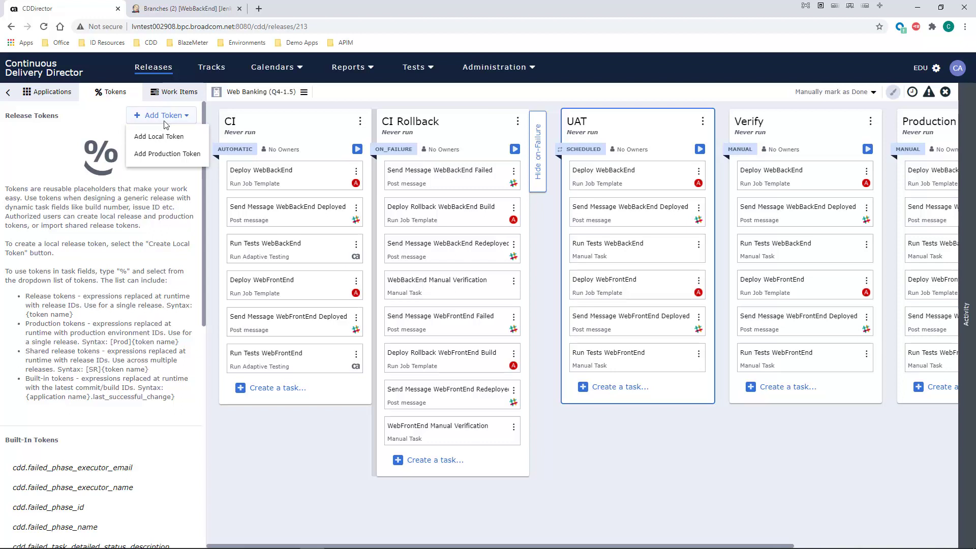
left_click(161, 137)
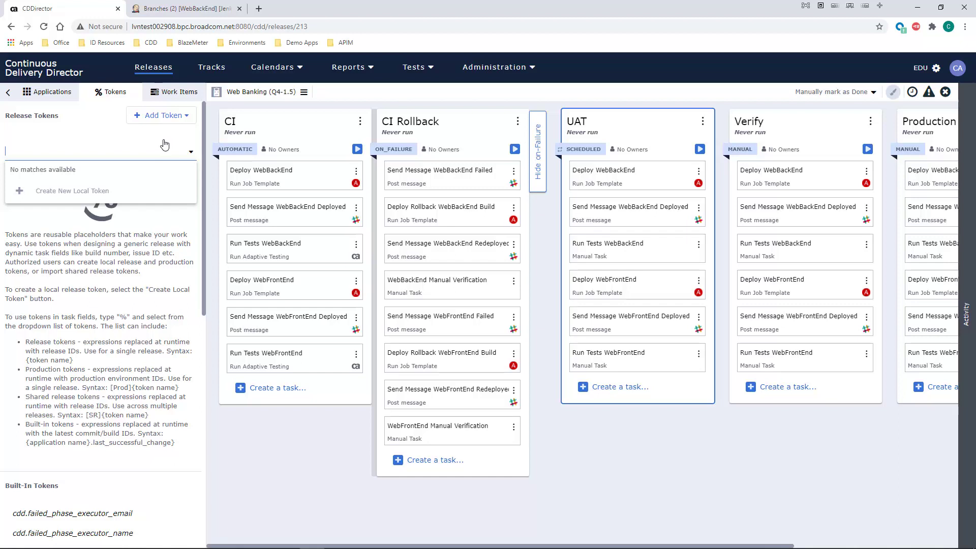
type("slackSender")
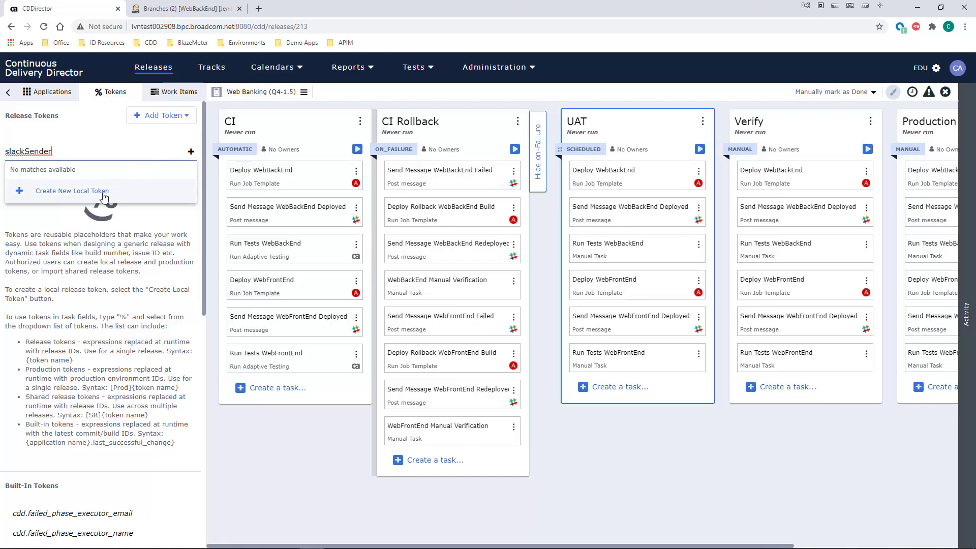
left_click(104, 196)
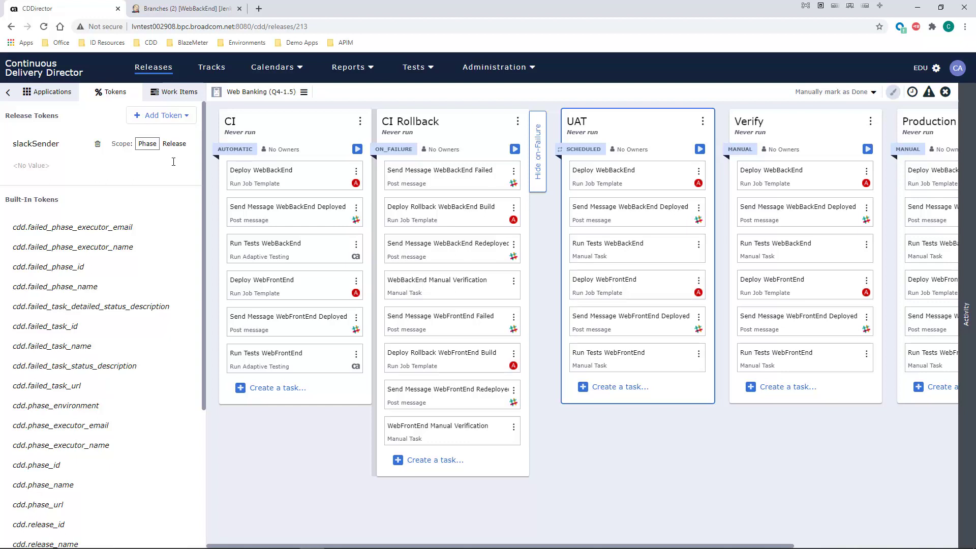
left_click(174, 145)
left_click(45, 166)
type("CDDirector")
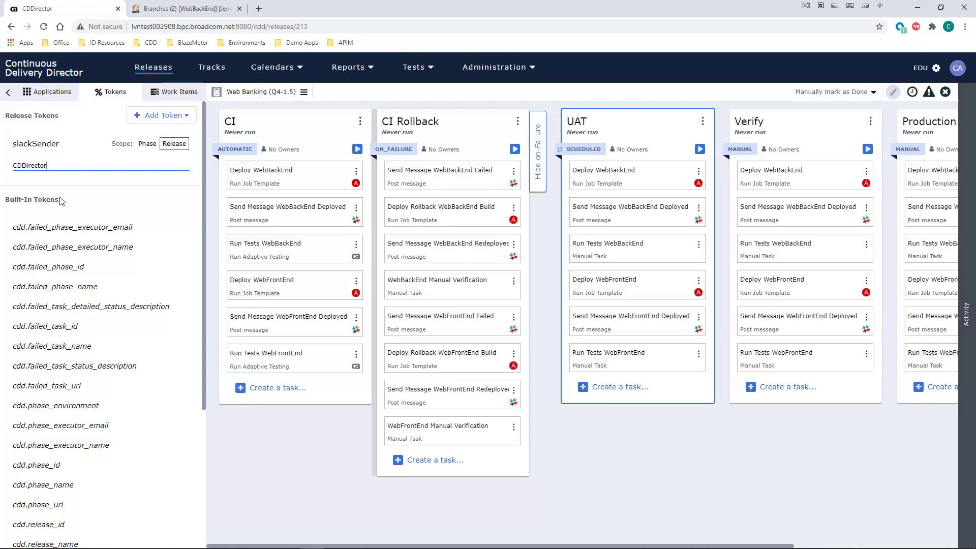
left_click(81, 188)
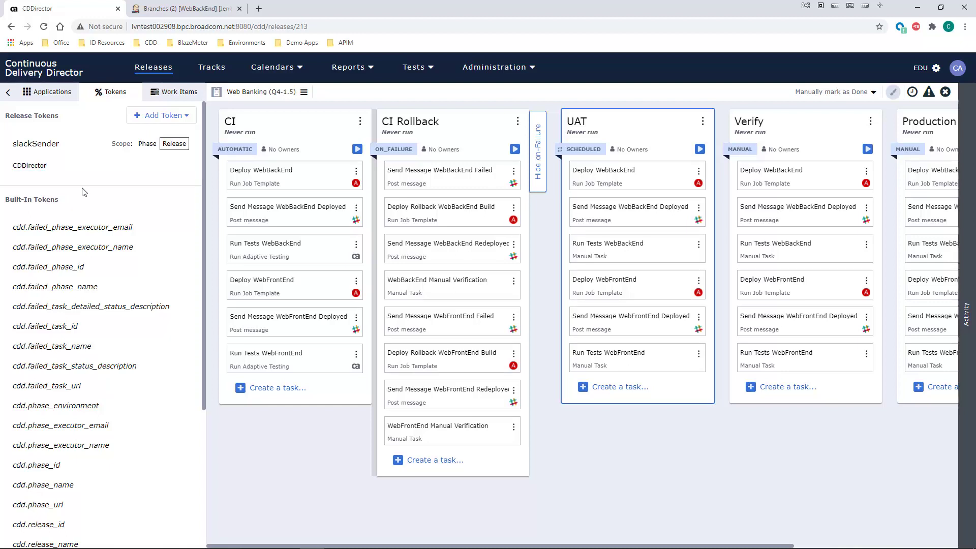
Step: Replace the sender of the Send Message WebBackEnd Failed task with the slackSender token and save the task
left_click(415, 174)
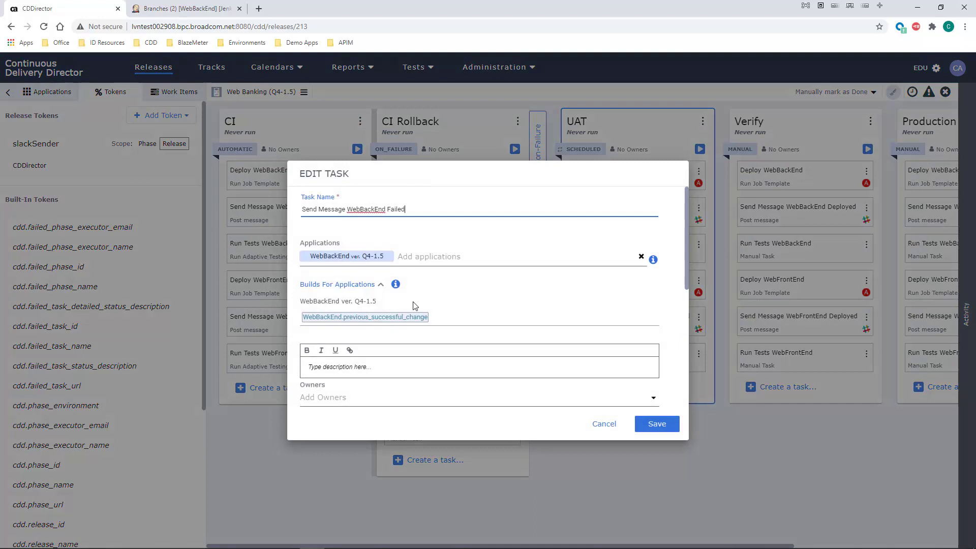
scroll(415, 305, "down", 4)
scroll(415, 305, "down", 1)
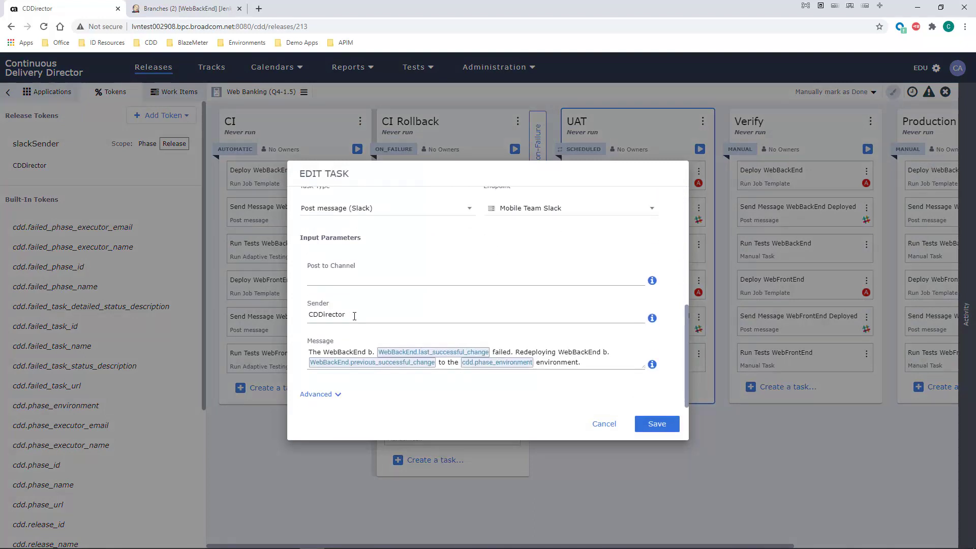
left_click_drag(352, 315, 301, 316)
key("BackSpace")
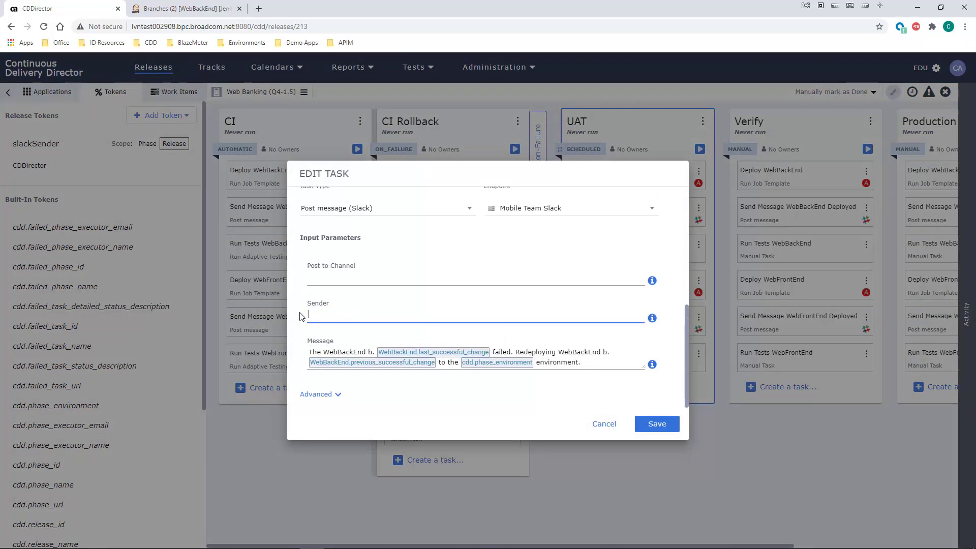
type("%")
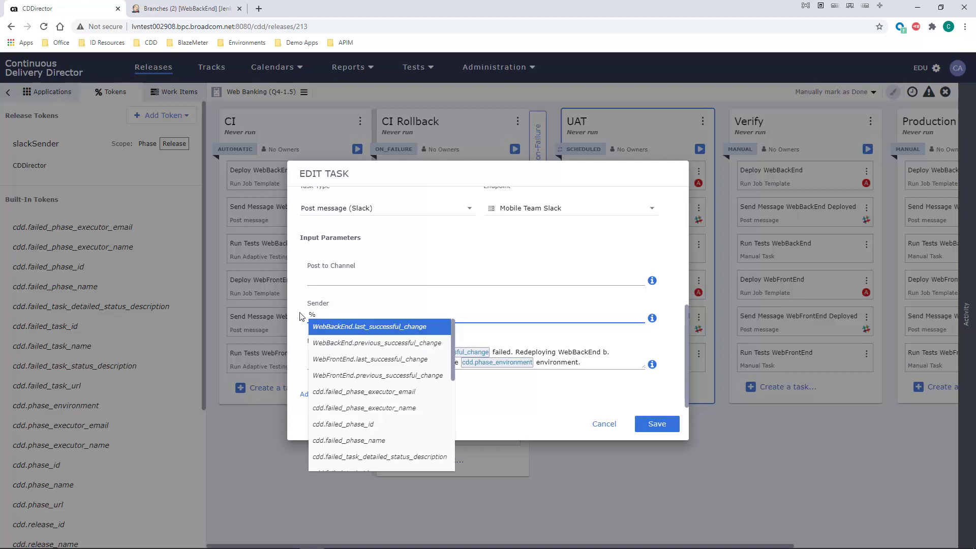
type("sl")
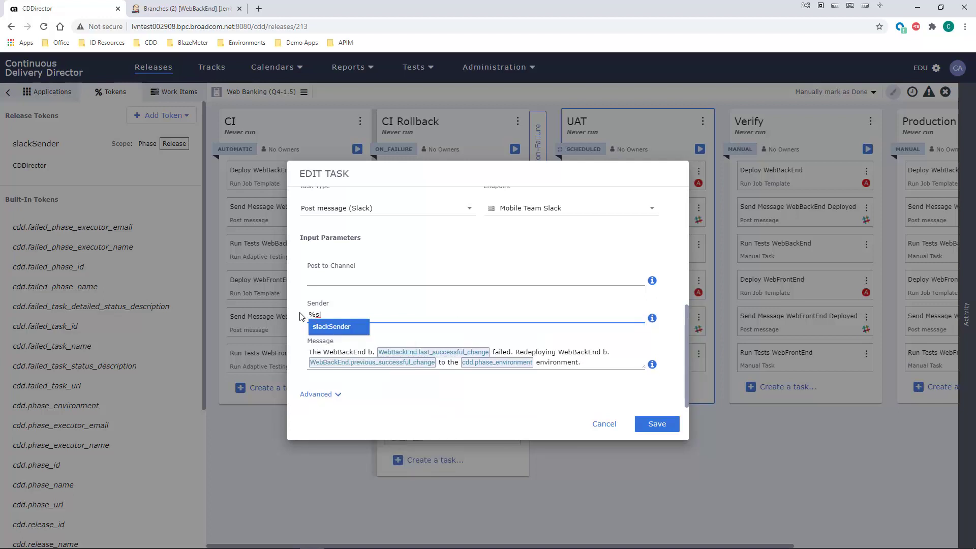
left_click(322, 332)
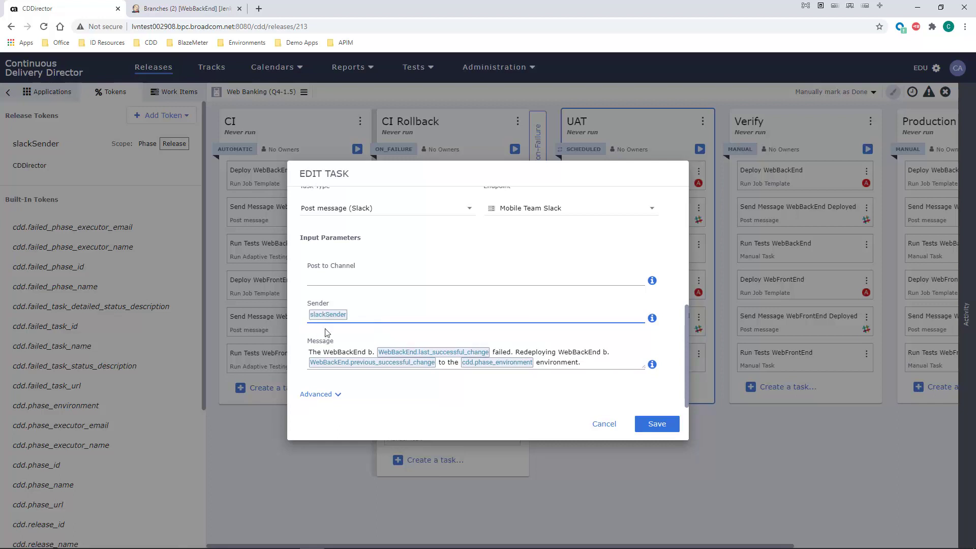
left_click(654, 425)
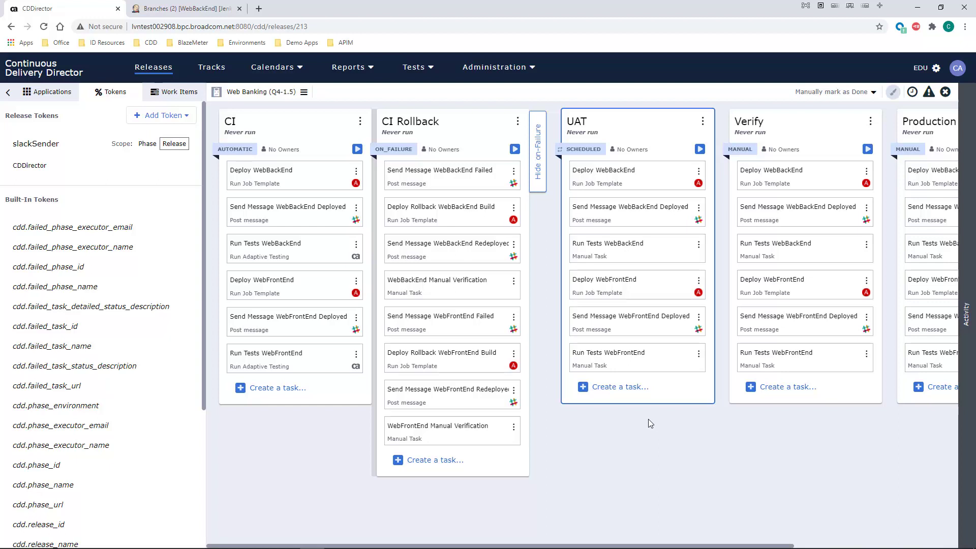
Step: Change the slackSender token's value to "Release Manager"
left_click(42, 167)
double_click(42, 167)
type("Release Manager")
key("Return")
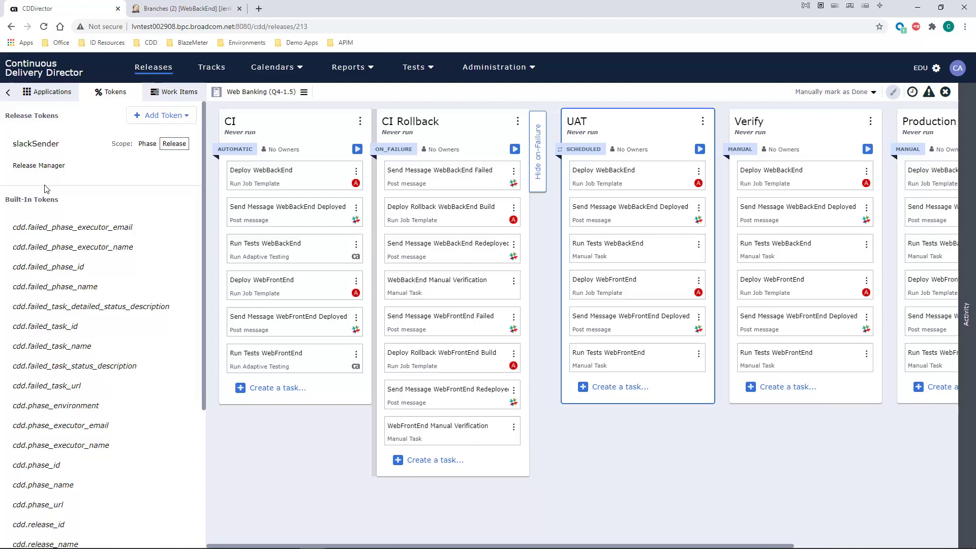